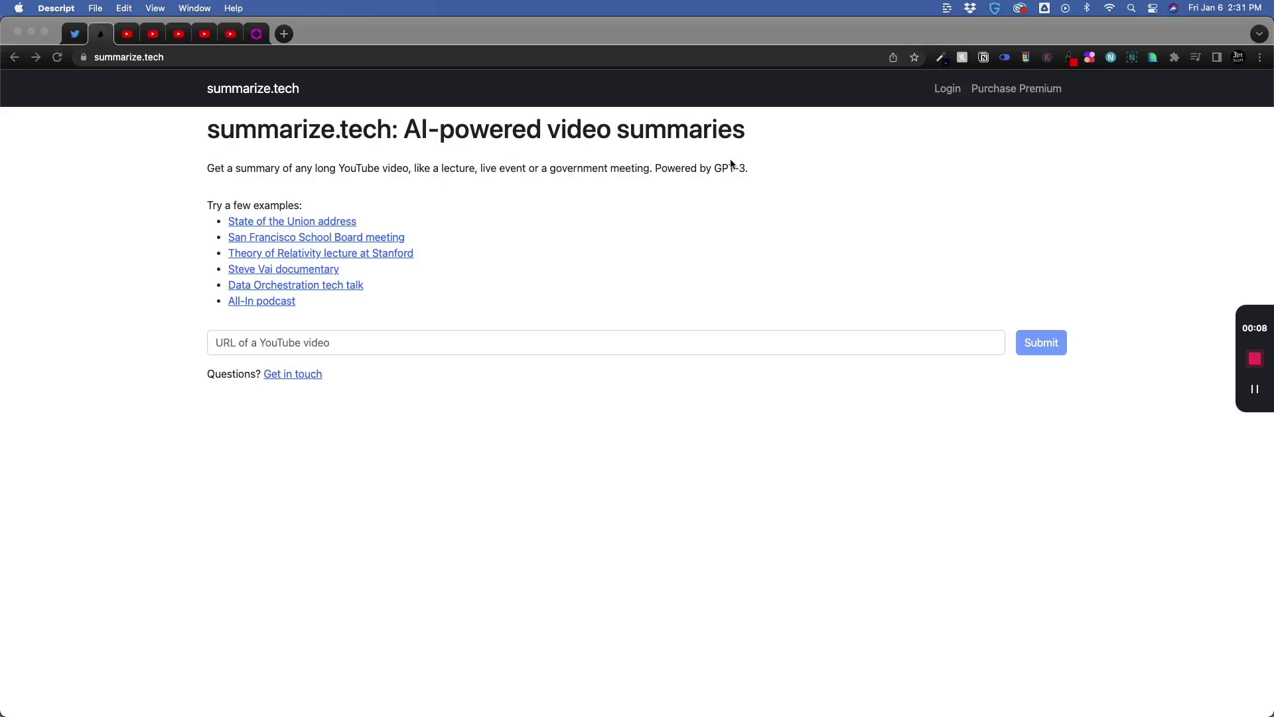
Step: Bring the browser forward, then select and deselect the 'Powered by GPT-3.' note
left_click(717, 167)
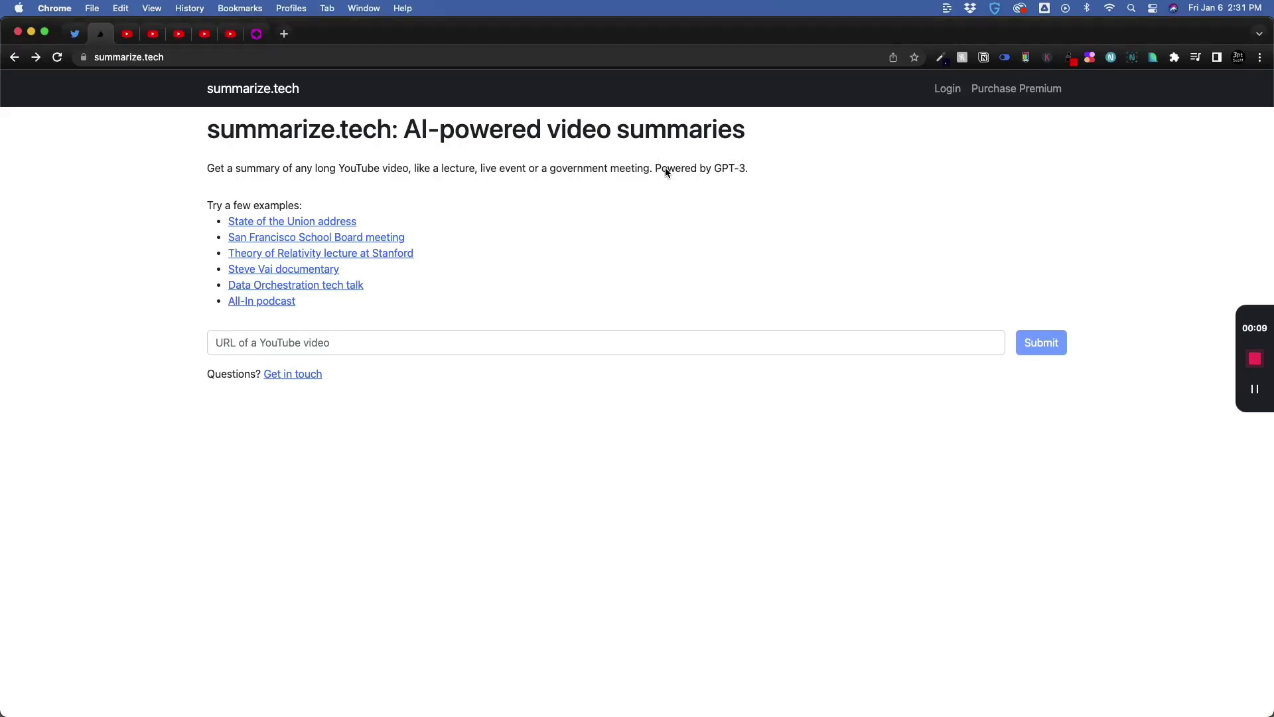
left_click_drag(663, 168, 743, 168)
left_click(259, 362)
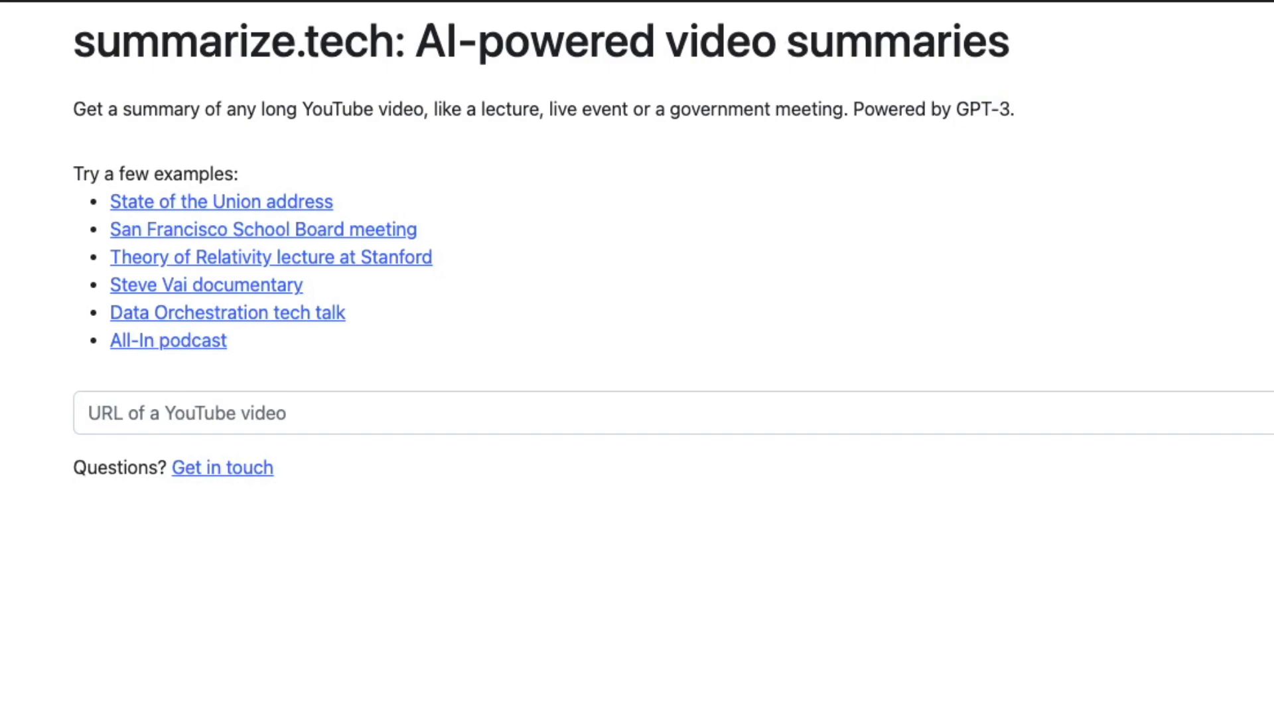
Step: Check the Sam Altman startup video on YouTube, then return to summarize.tech
left_click(126, 34)
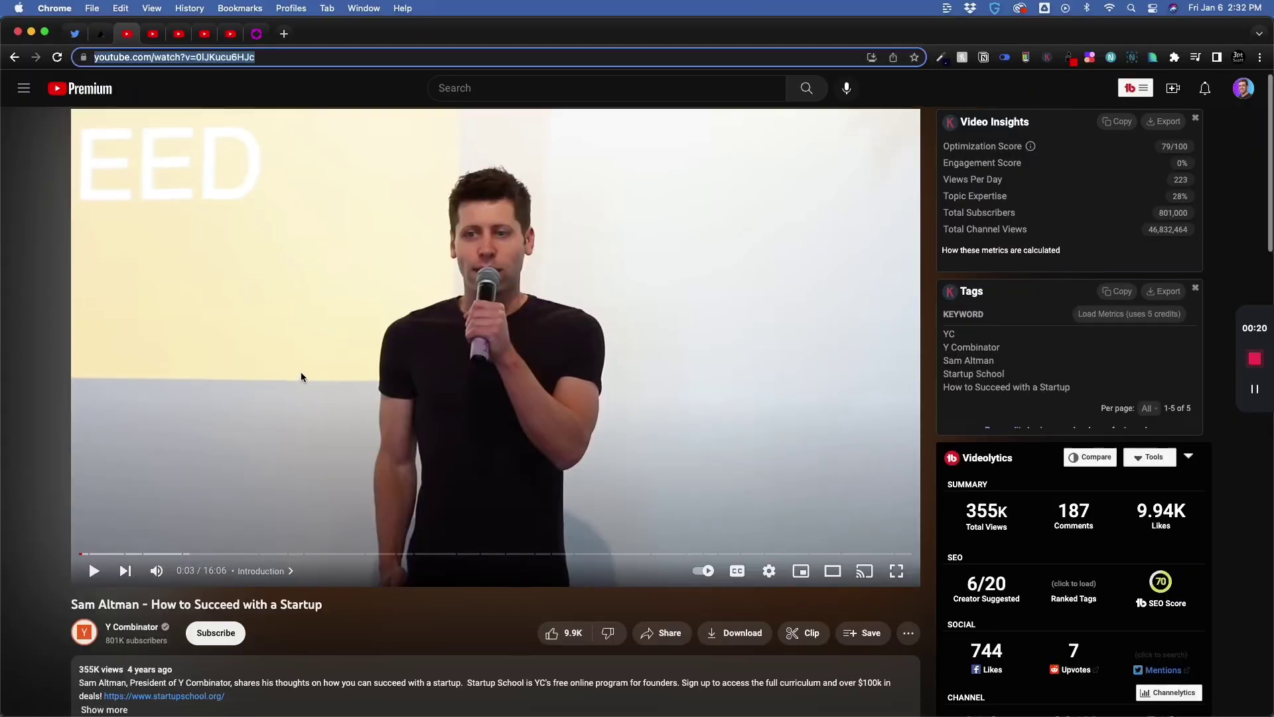
scroll(301, 375, "down", 3)
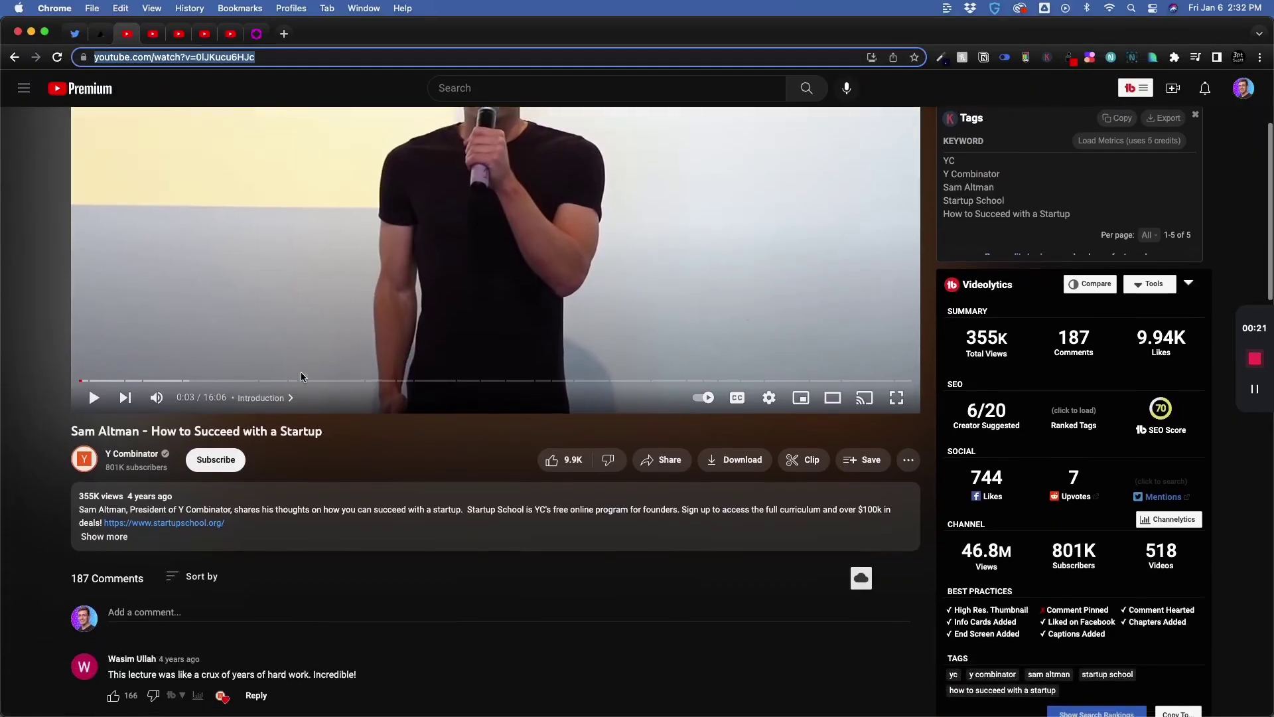
scroll(121, 216, "up", 3)
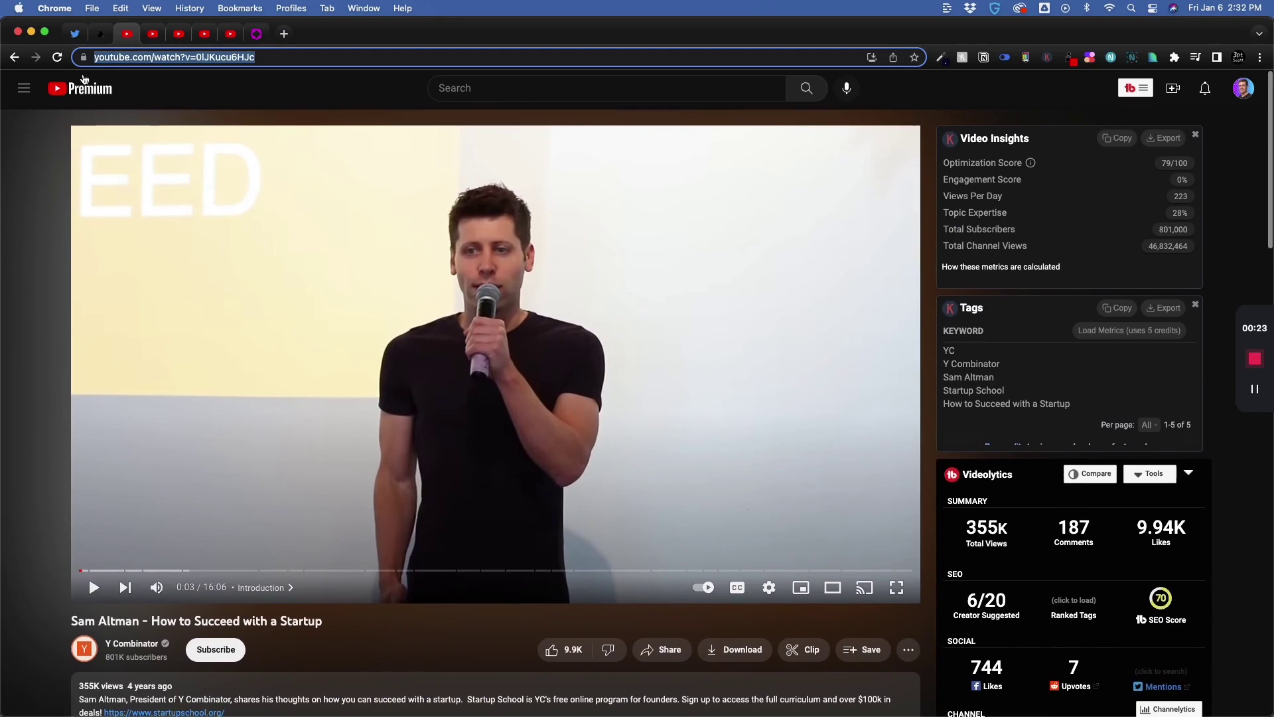
left_click(100, 33)
Step: Paste the Sam Altman video URL, submit it, and expand the four timestamped sections
left_click(254, 333)
type("https://www.youtube.com/watch?v=0lJKucu6HJc")
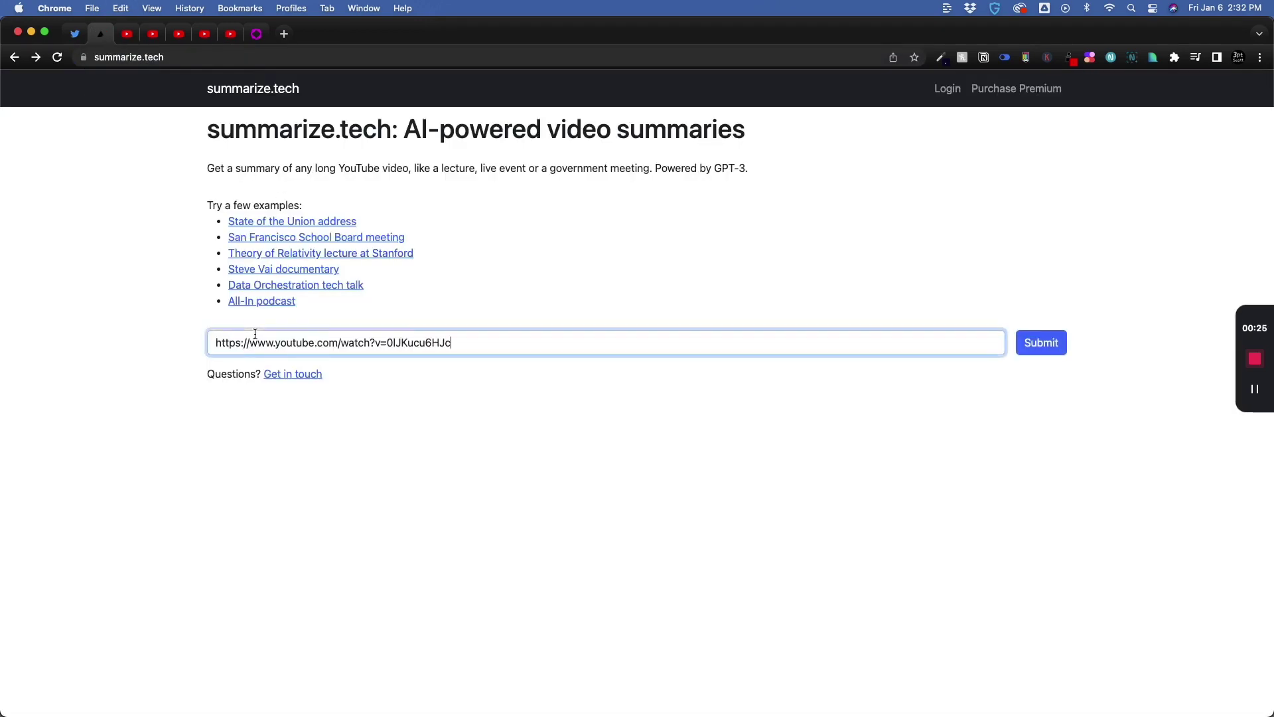
left_click(1035, 346)
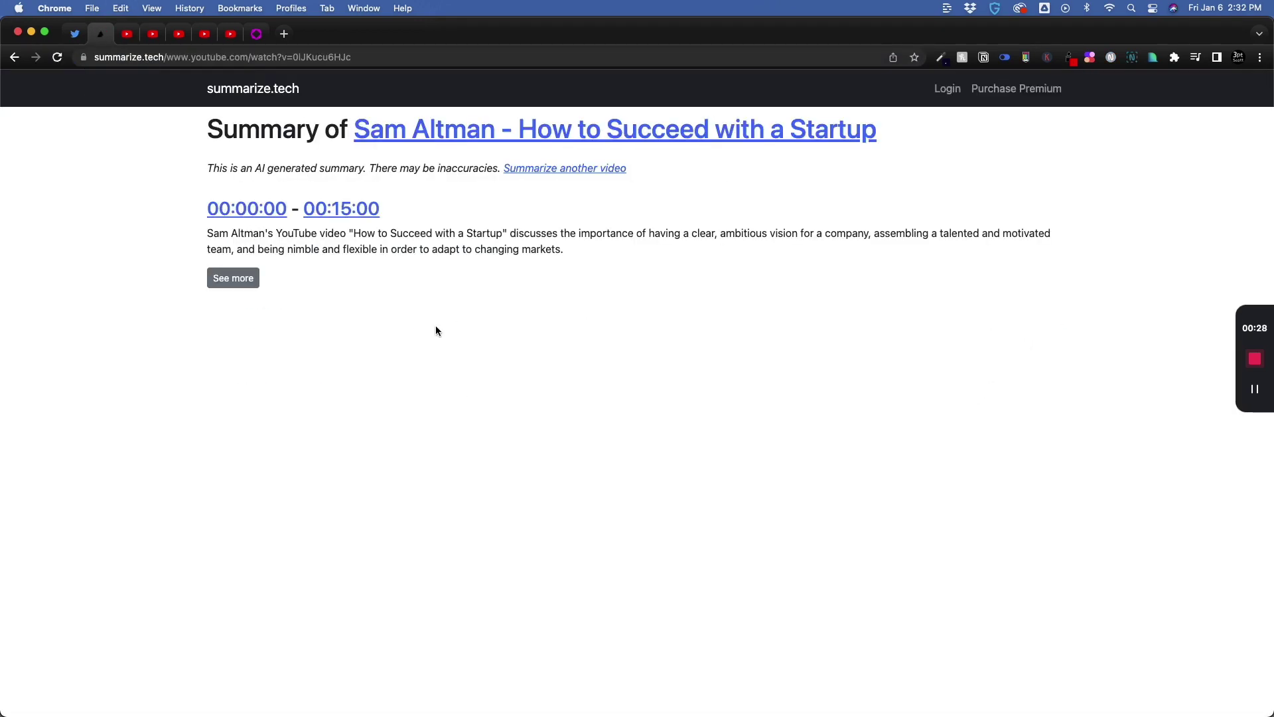
left_click(233, 277)
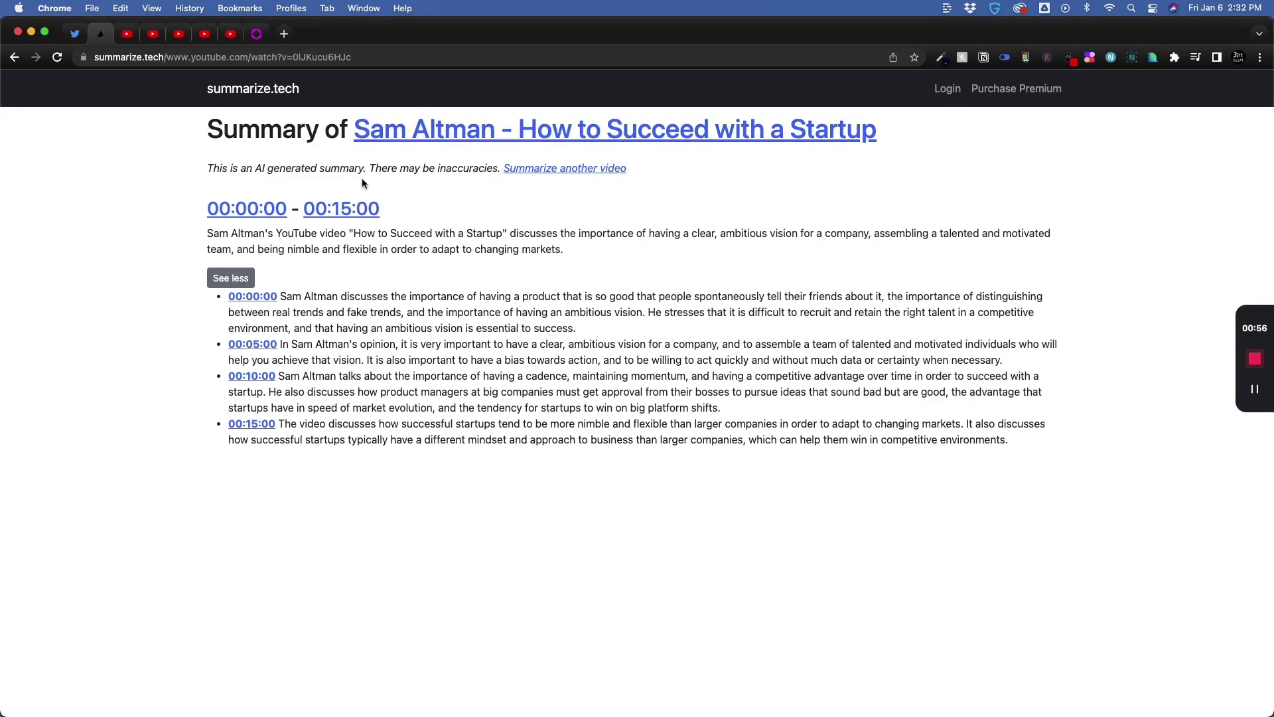
Step: Open summarize.tech home in a new tab, pin it, and move it to third position
right_click(269, 101)
left_click(292, 96)
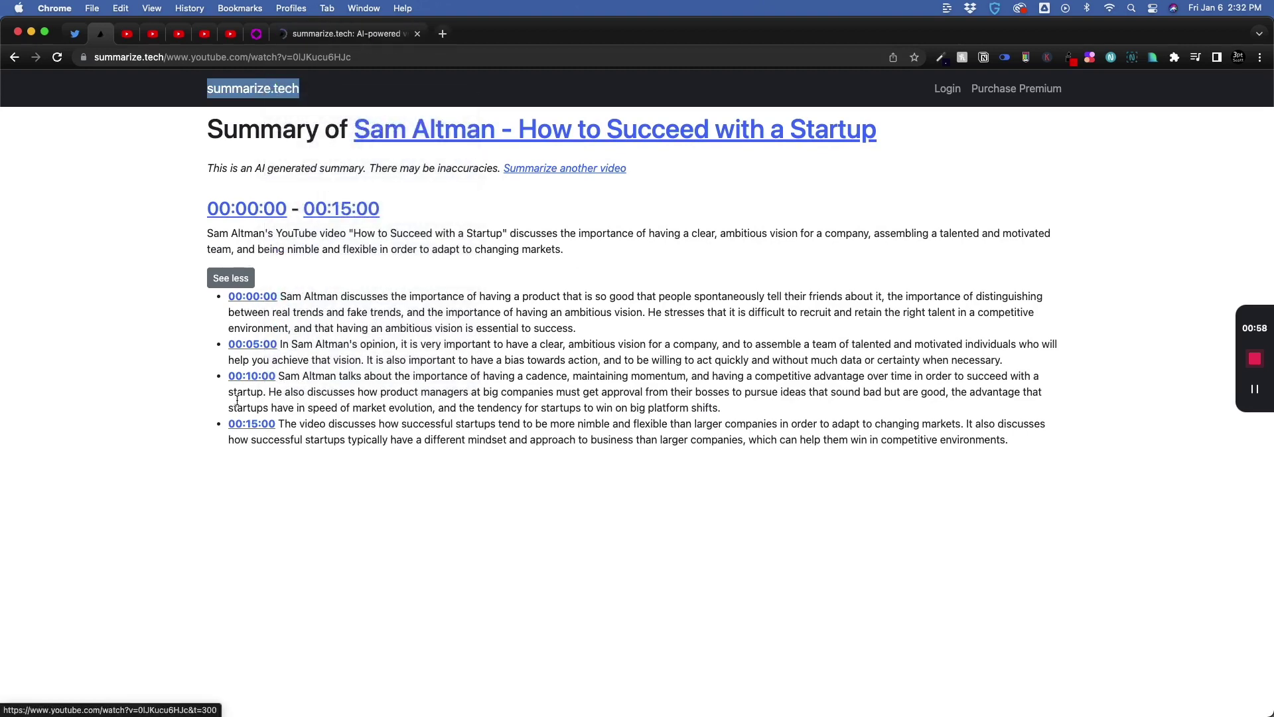
left_click(294, 37)
right_click(294, 36)
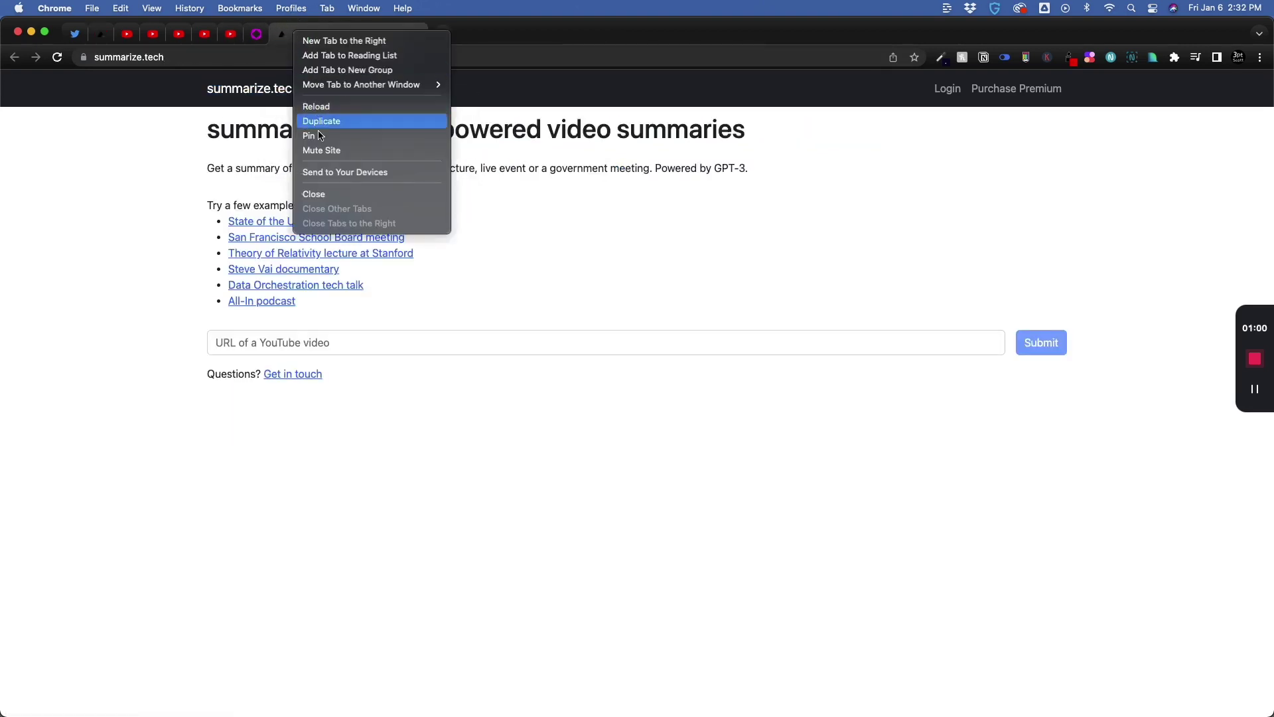
left_click(315, 133)
left_click_drag(294, 37, 136, 35)
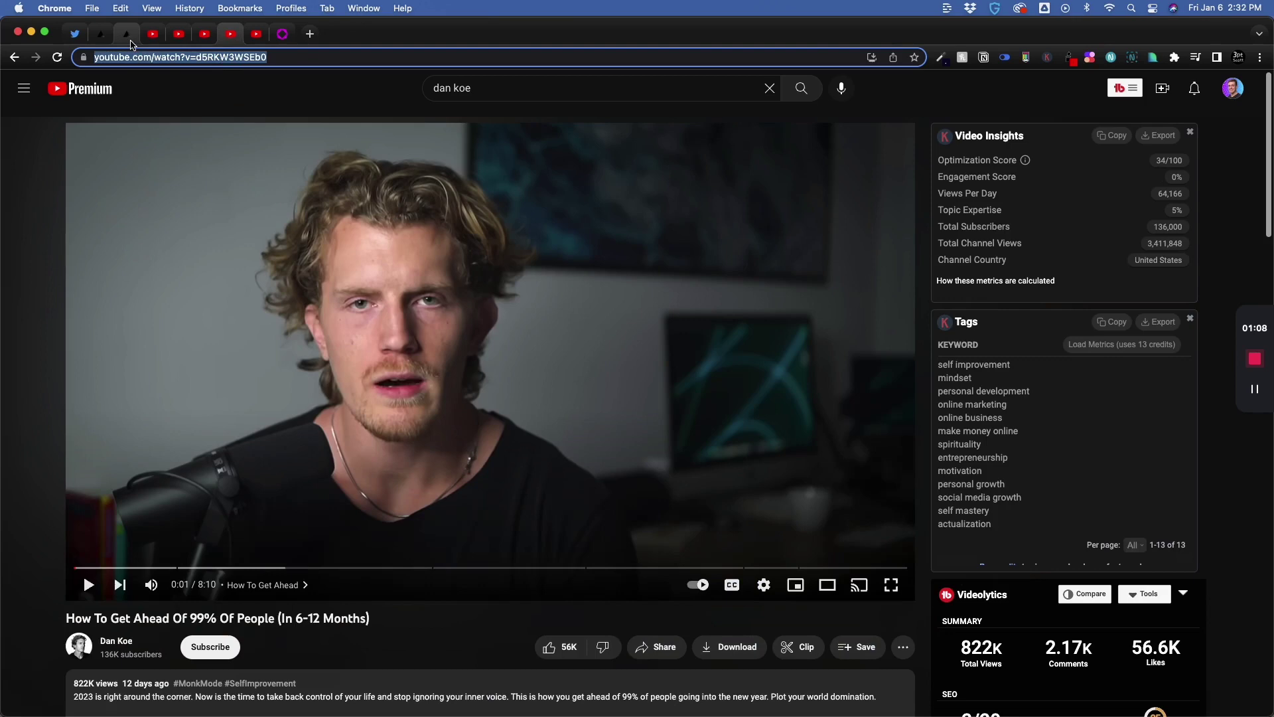
Step: Summarize the 'How To Get Ahead Of 99% Of People' video and expand its sections
left_click(126, 33)
left_click(341, 342)
type("https://www.youtube.com/watch?v=d5RKW3WSEb0")
left_click(1033, 357)
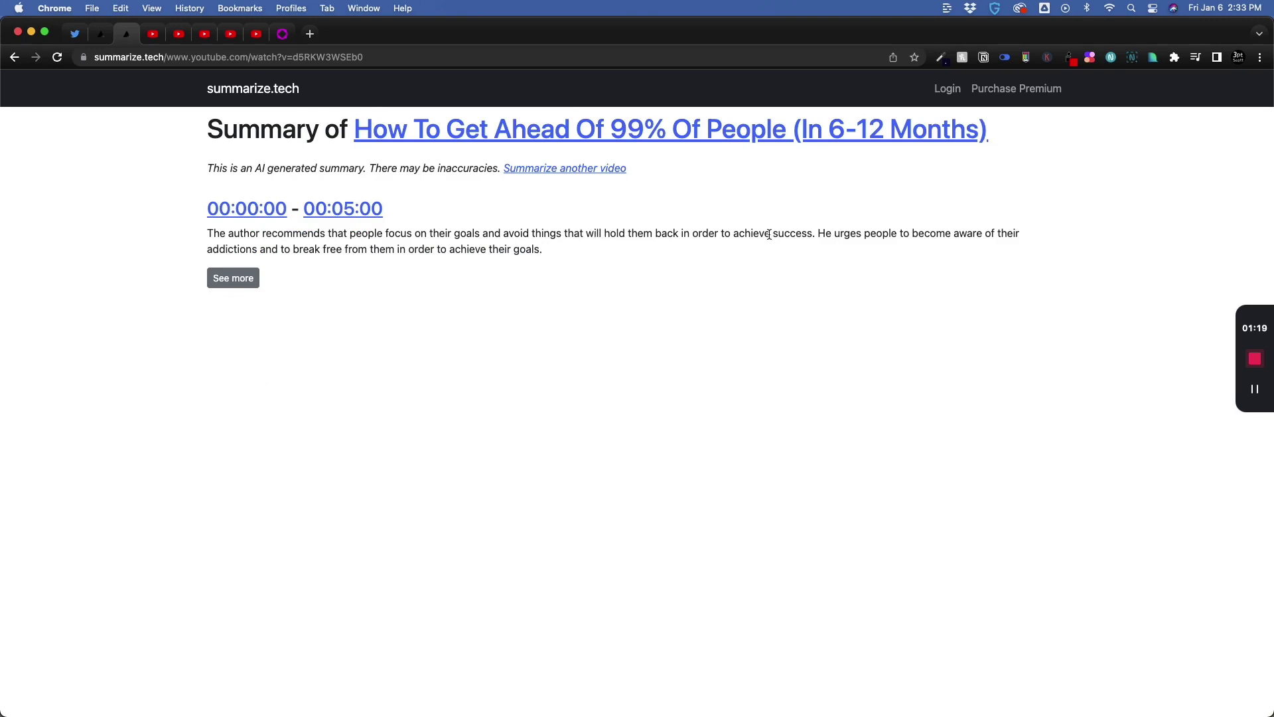
left_click(233, 277)
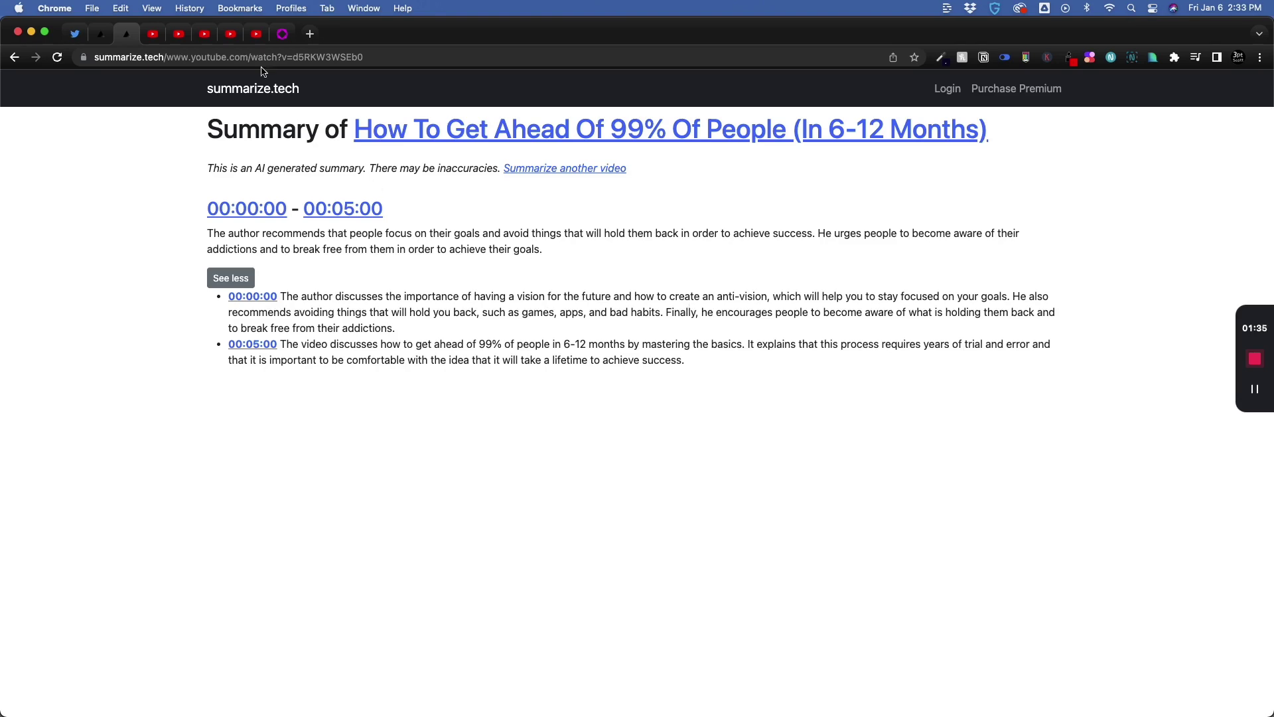
Step: Copy the Think Media podcast video's web address from YouTube
left_click(257, 34)
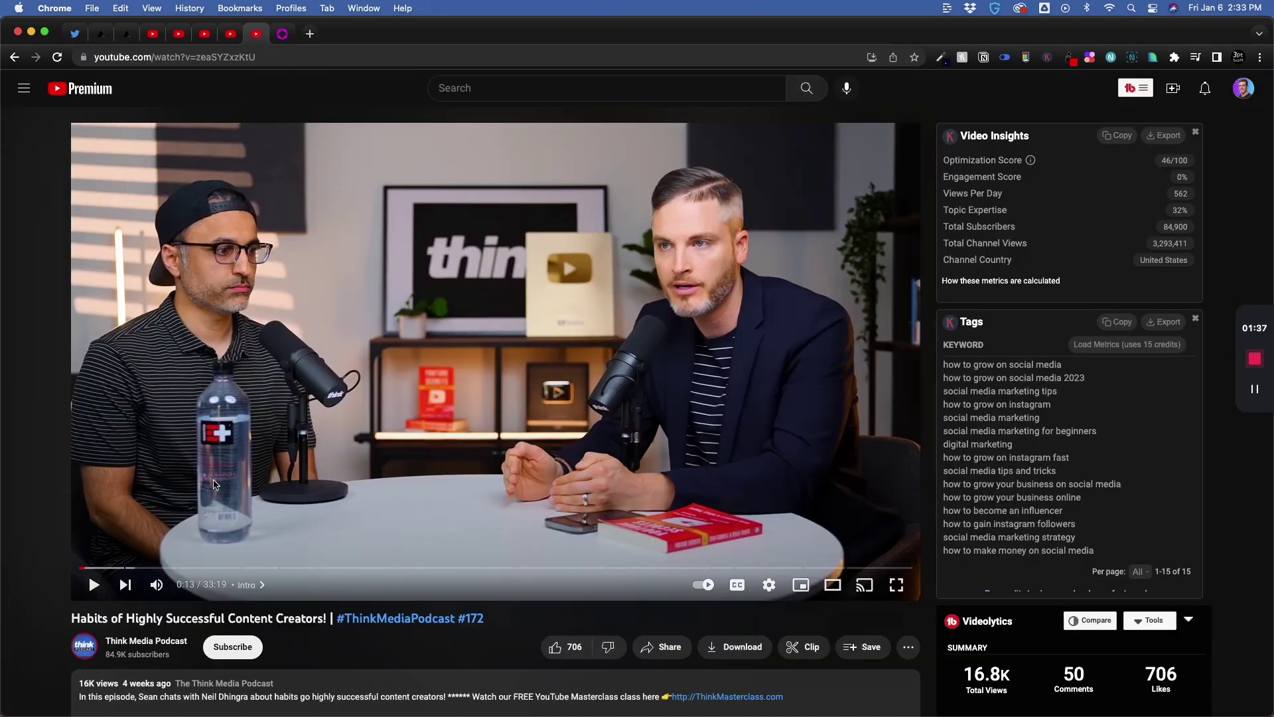
left_click(267, 61)
key("super+c")
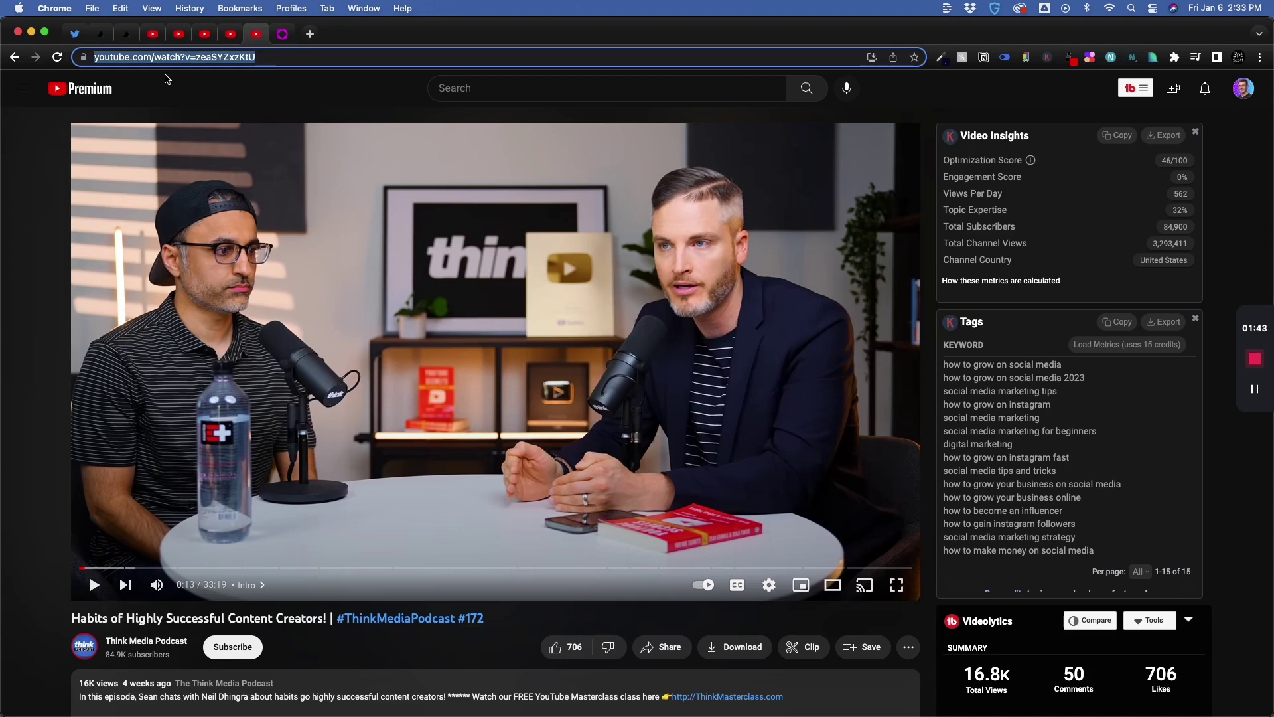
key("super+shift+t")
Step: Submit the Think Media video and highlight the summary's points on reinvesting income and quality content
key("super+bracketleft")
key("super+bracketleft")
key("super+v")
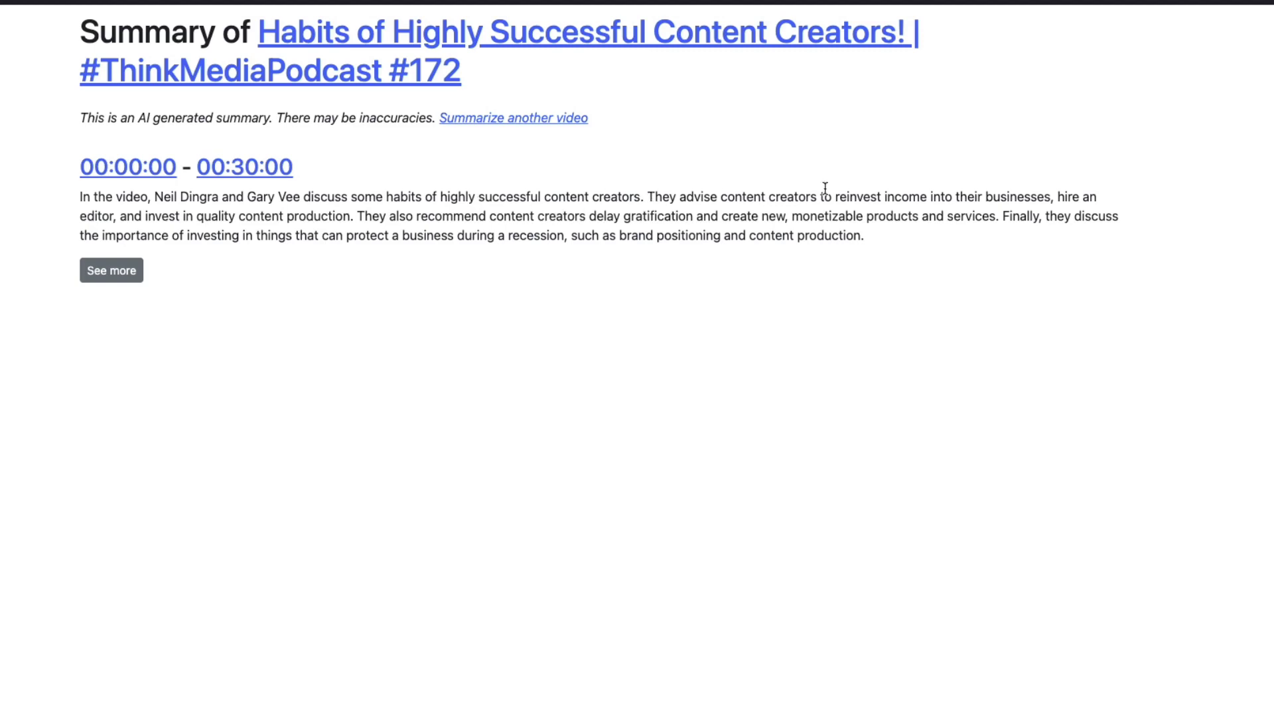
left_click_drag(1050, 196, 858, 197)
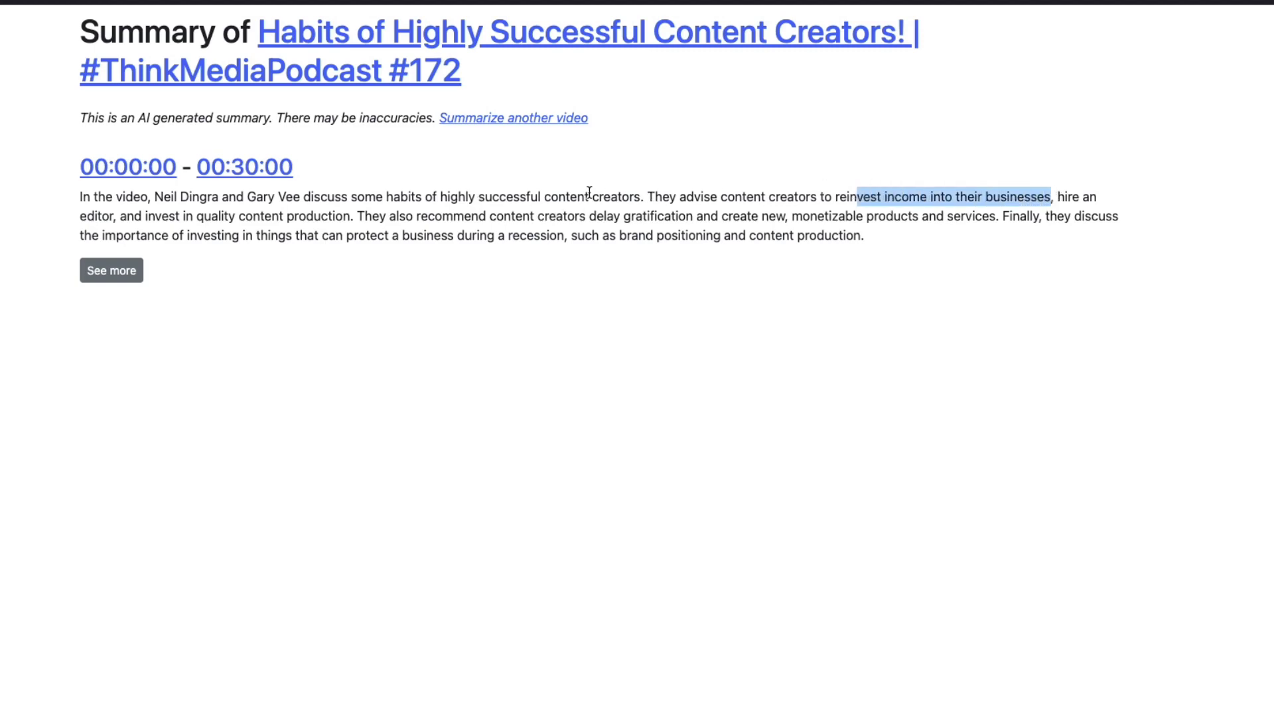
left_click(105, 214)
left_click_drag(134, 216, 337, 209)
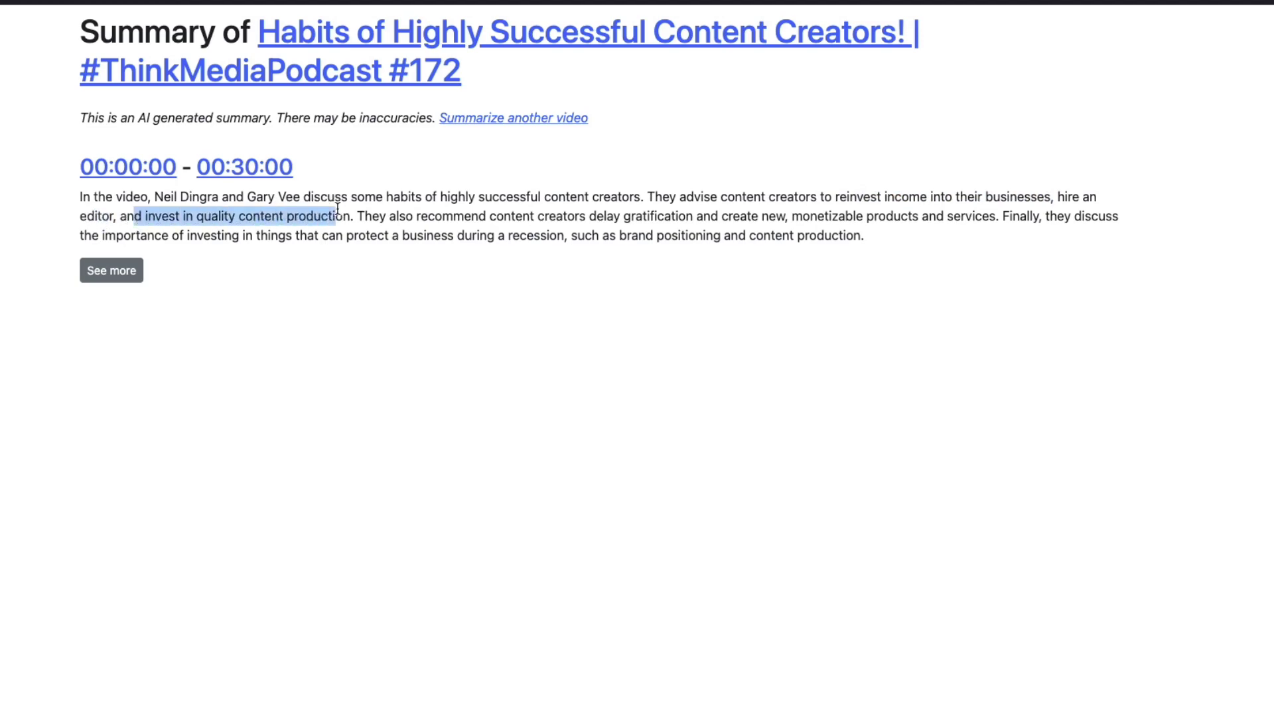
left_click(912, 266)
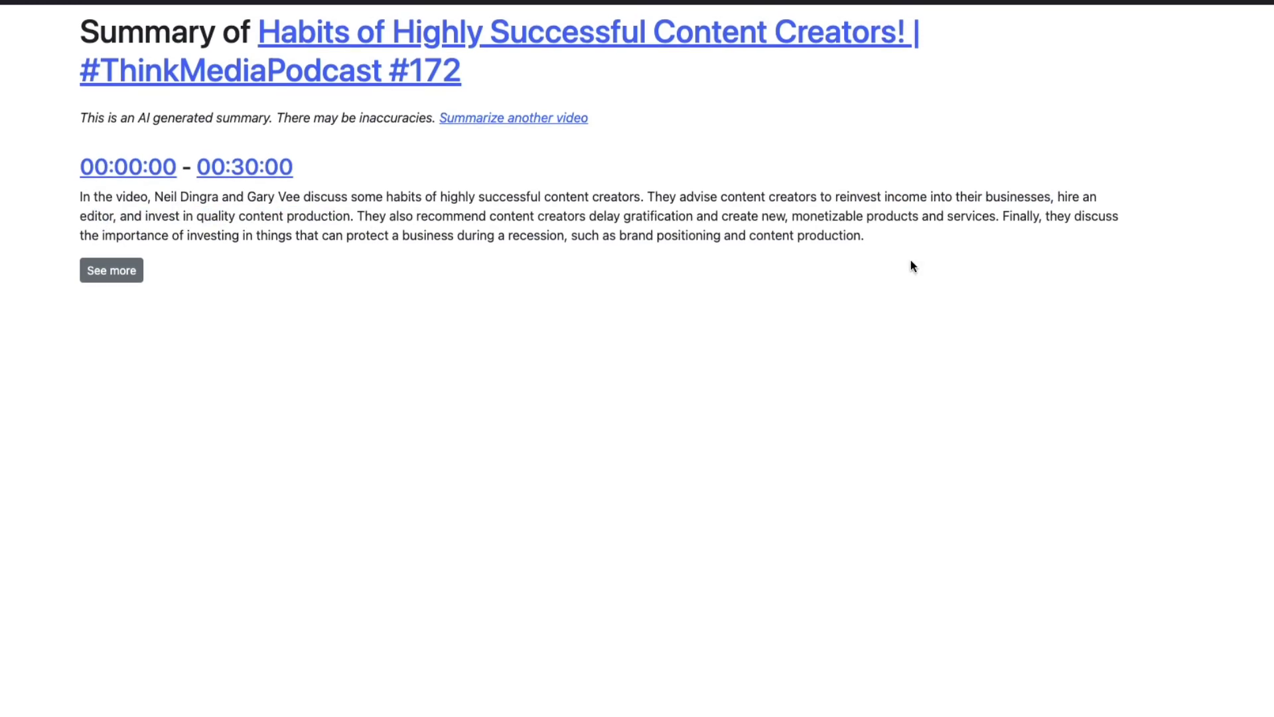
left_click(113, 272)
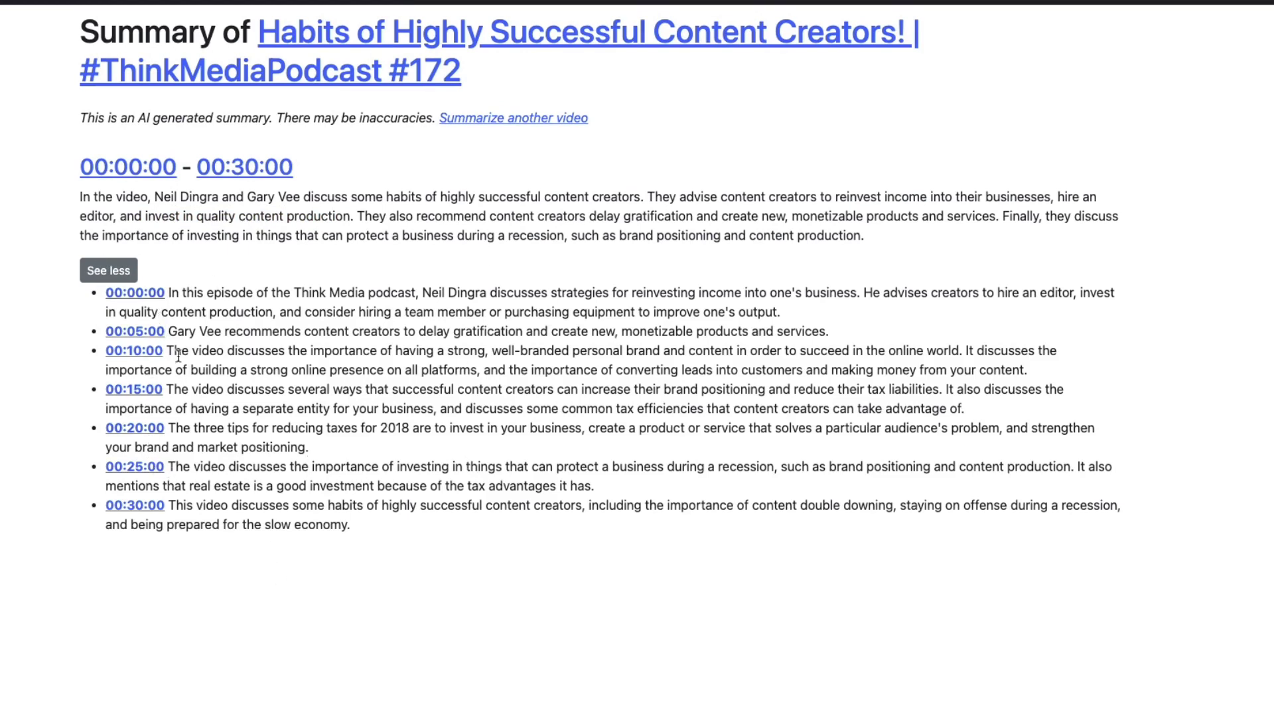
left_click_drag(388, 390, 601, 390)
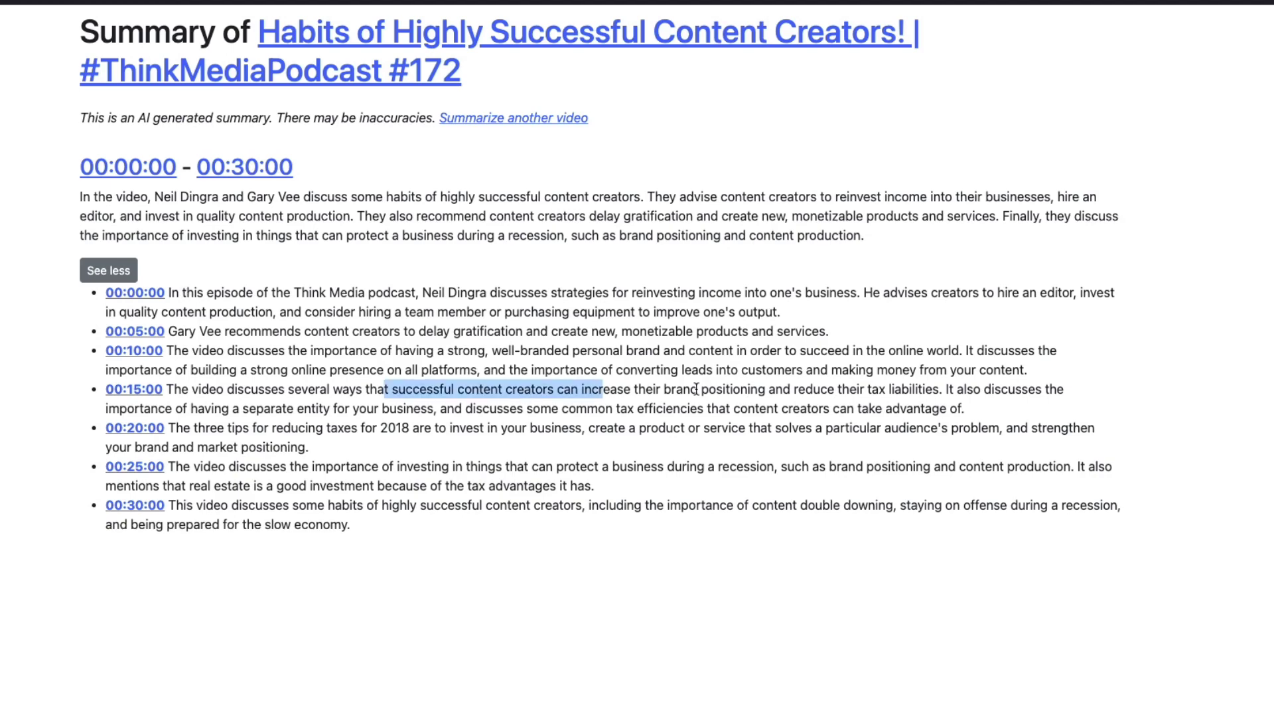
left_click(550, 467)
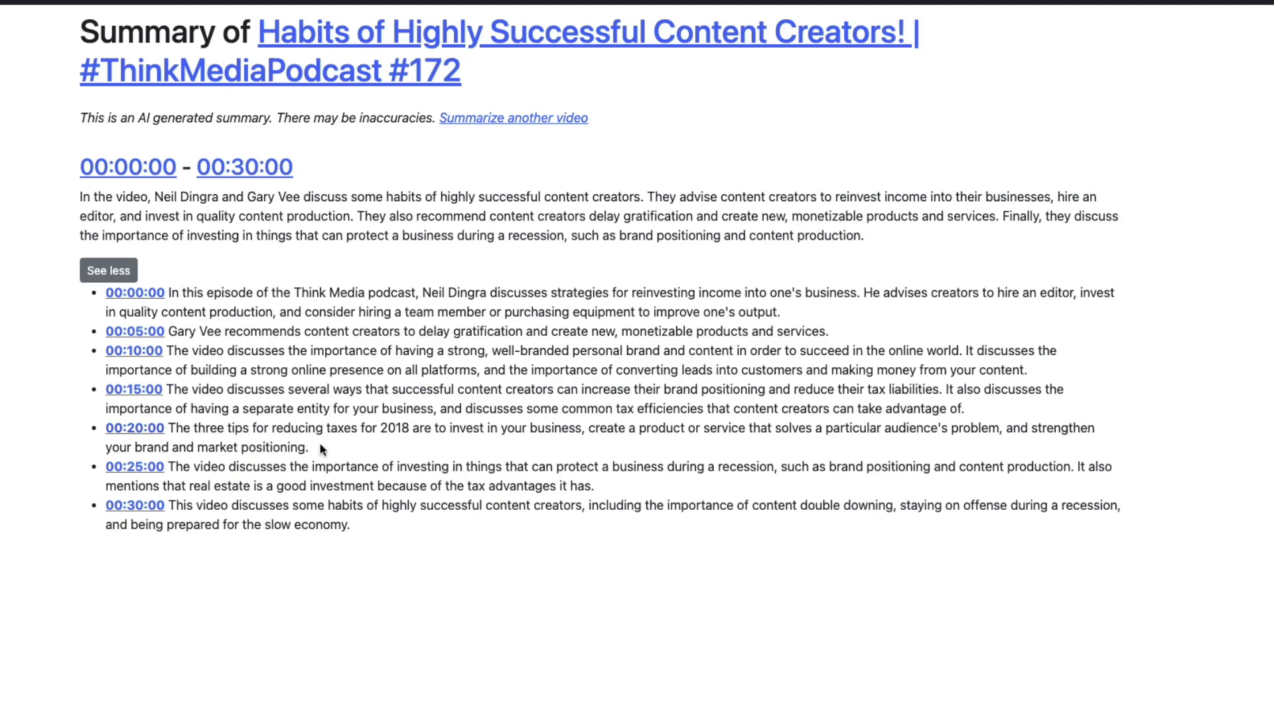
left_click_drag(320, 449, 506, 422)
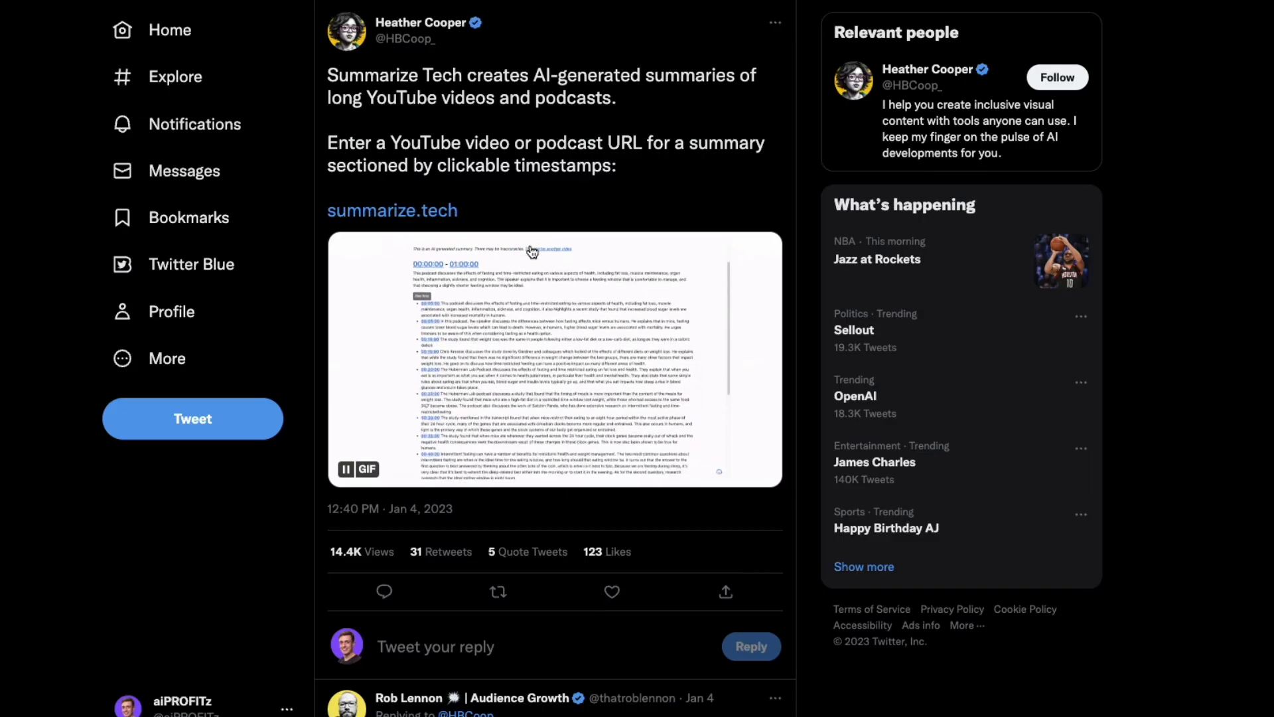
Step: Scroll through the replies to the Summarize Tech announcement tweet
scroll(532, 251, "down", 9)
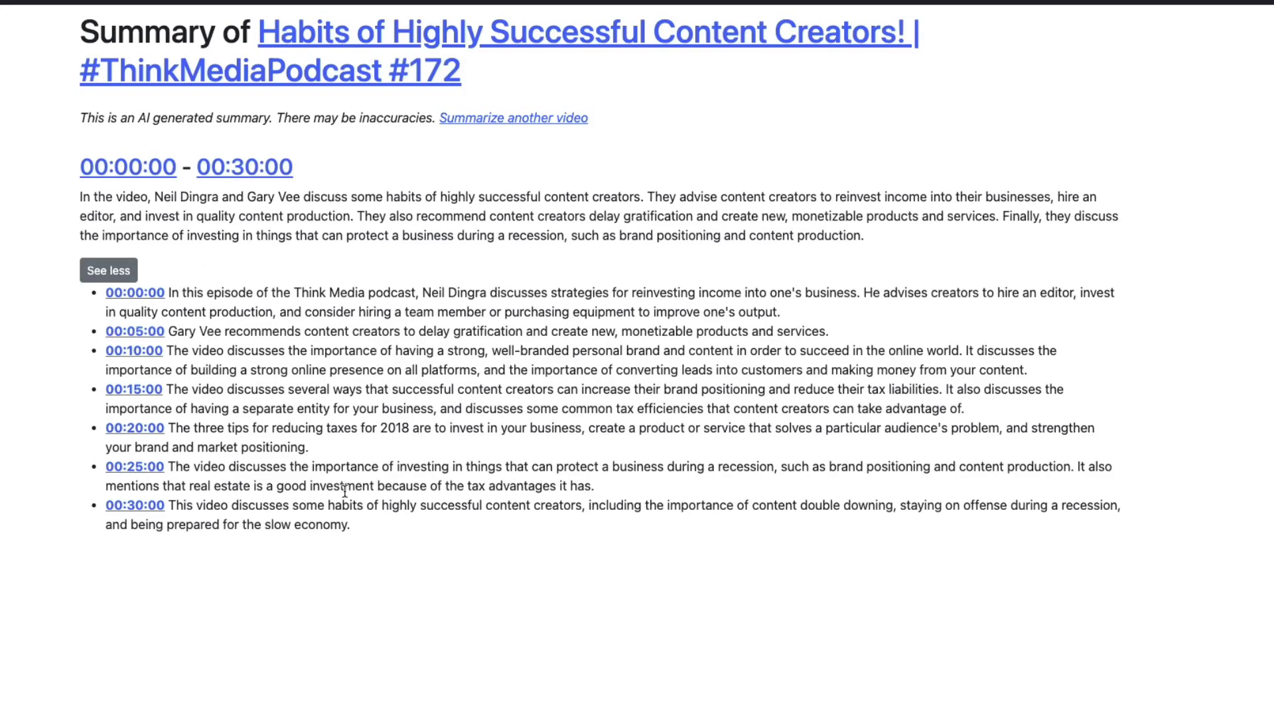
Step: Highlight the 00:10:00 to 00:30:00 sections of the Think Media summary, then deselect
left_click_drag(297, 478, 26, 372)
left_click(360, 327)
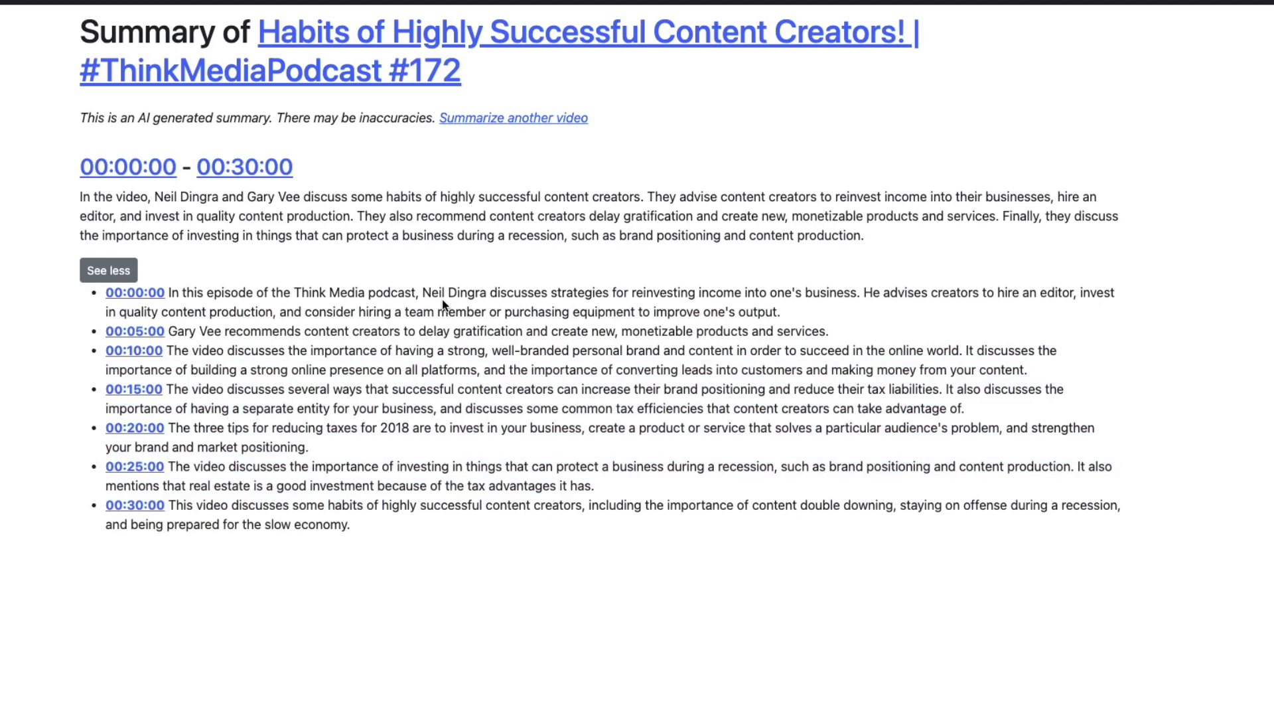